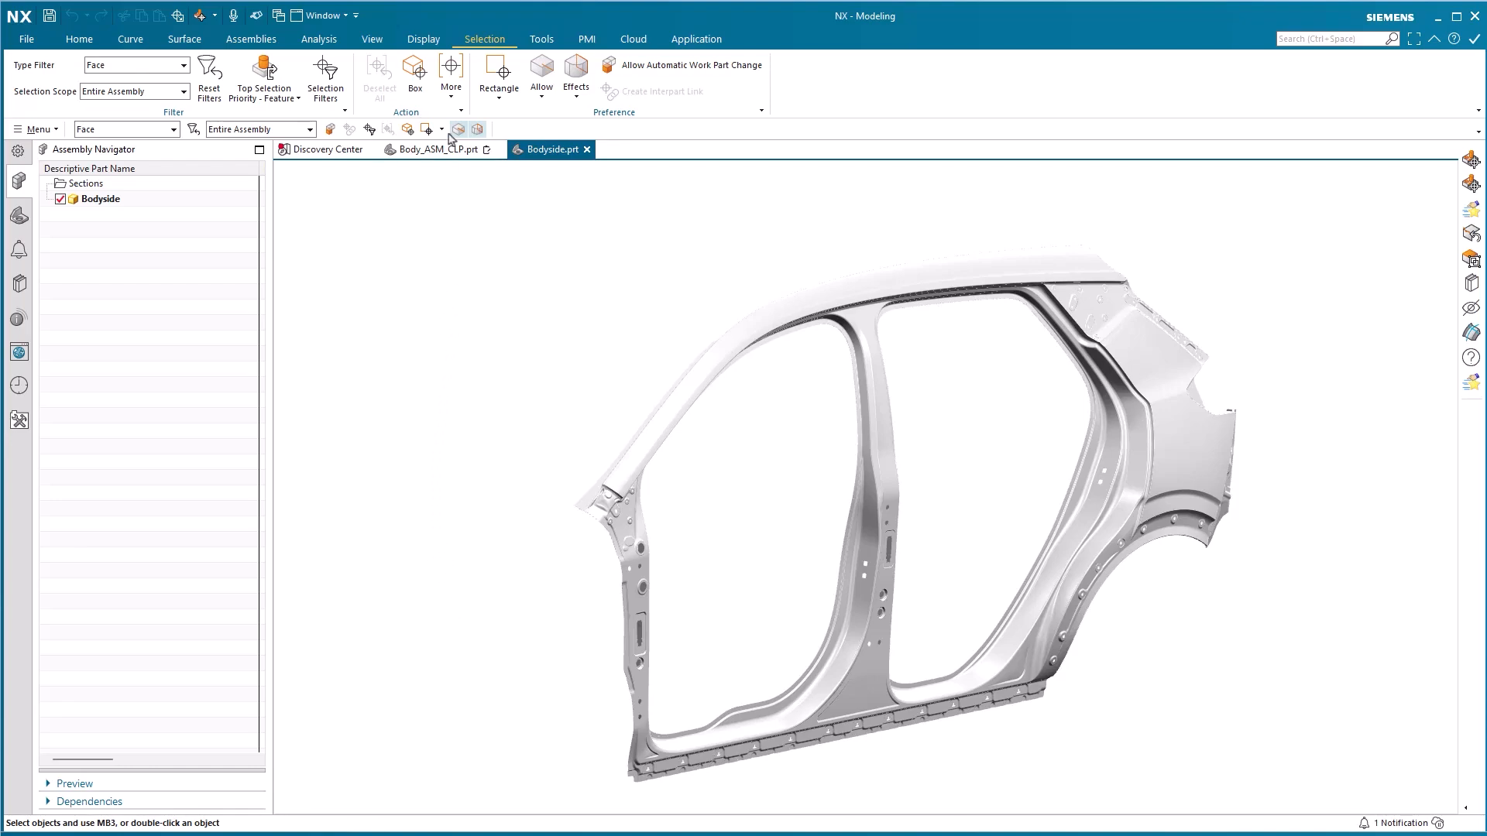
# Step: Start Select Similar Faces with the Search Region Library Object method and examine the regions listed under HOLE and POCKET
pyautogui.click(453, 92)
pyautogui.click(459, 239)
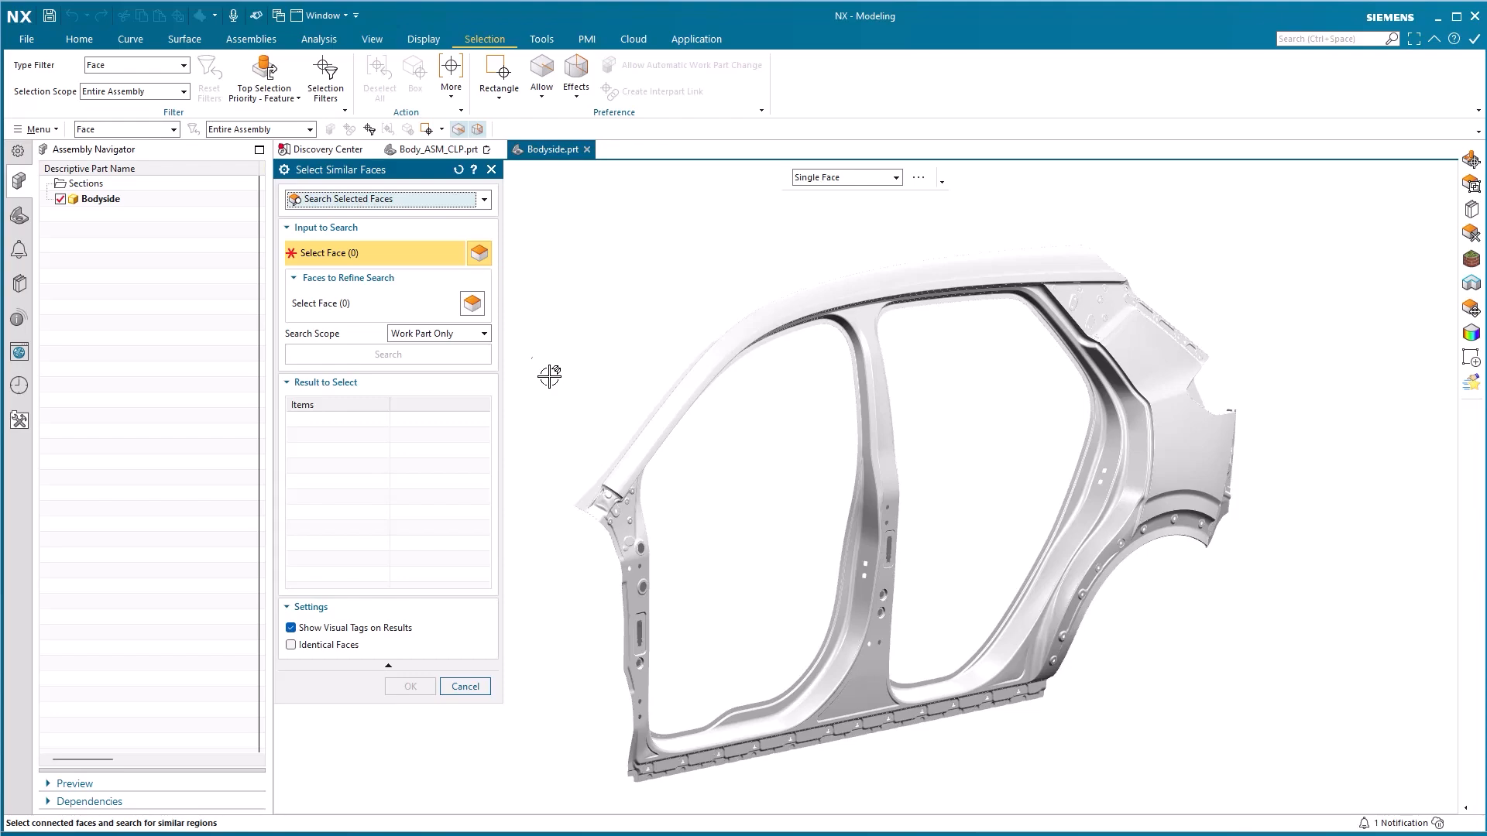
pyautogui.click(481, 200)
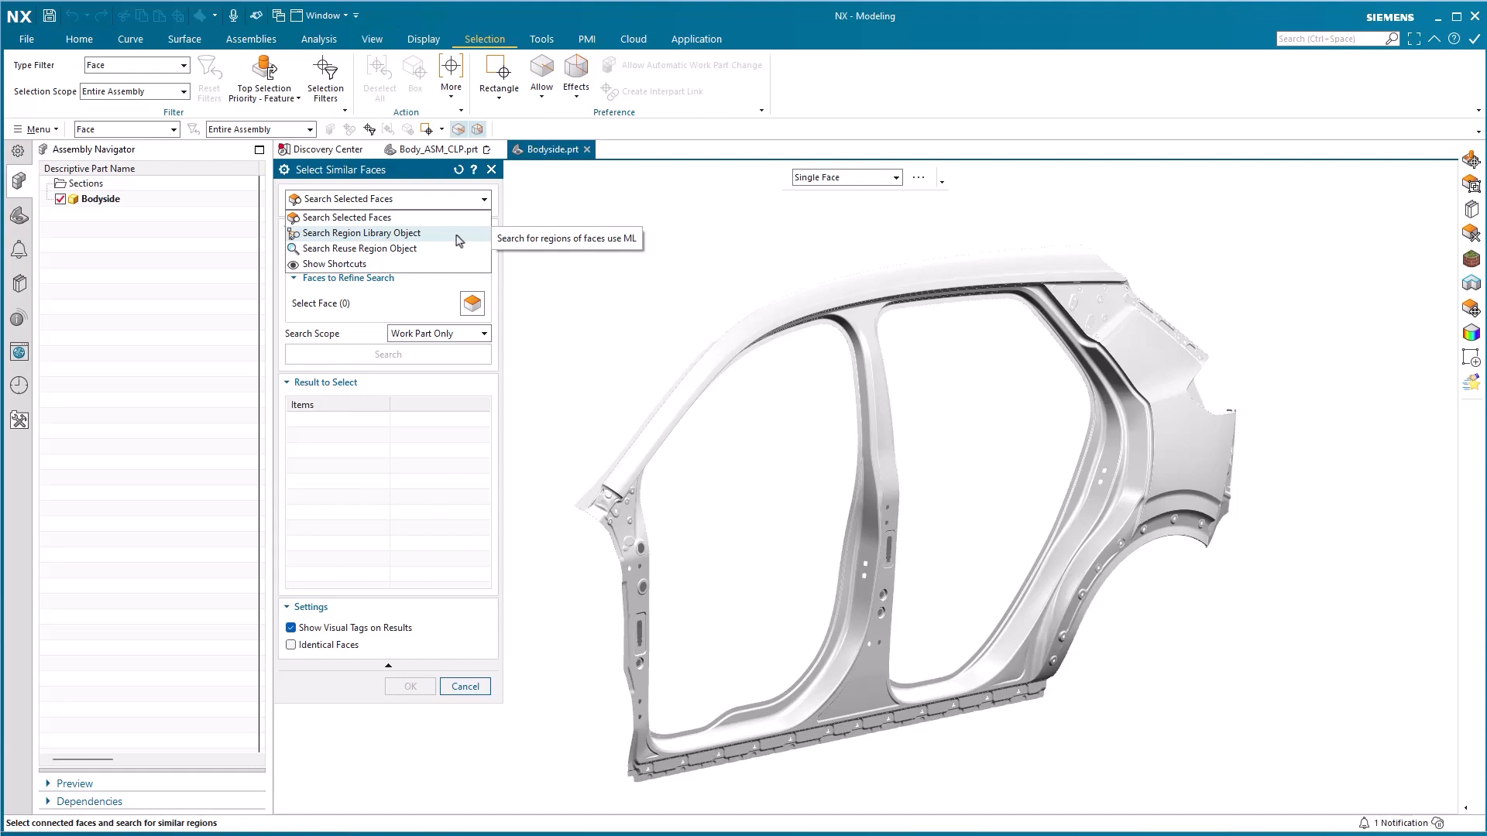
pyautogui.click(457, 233)
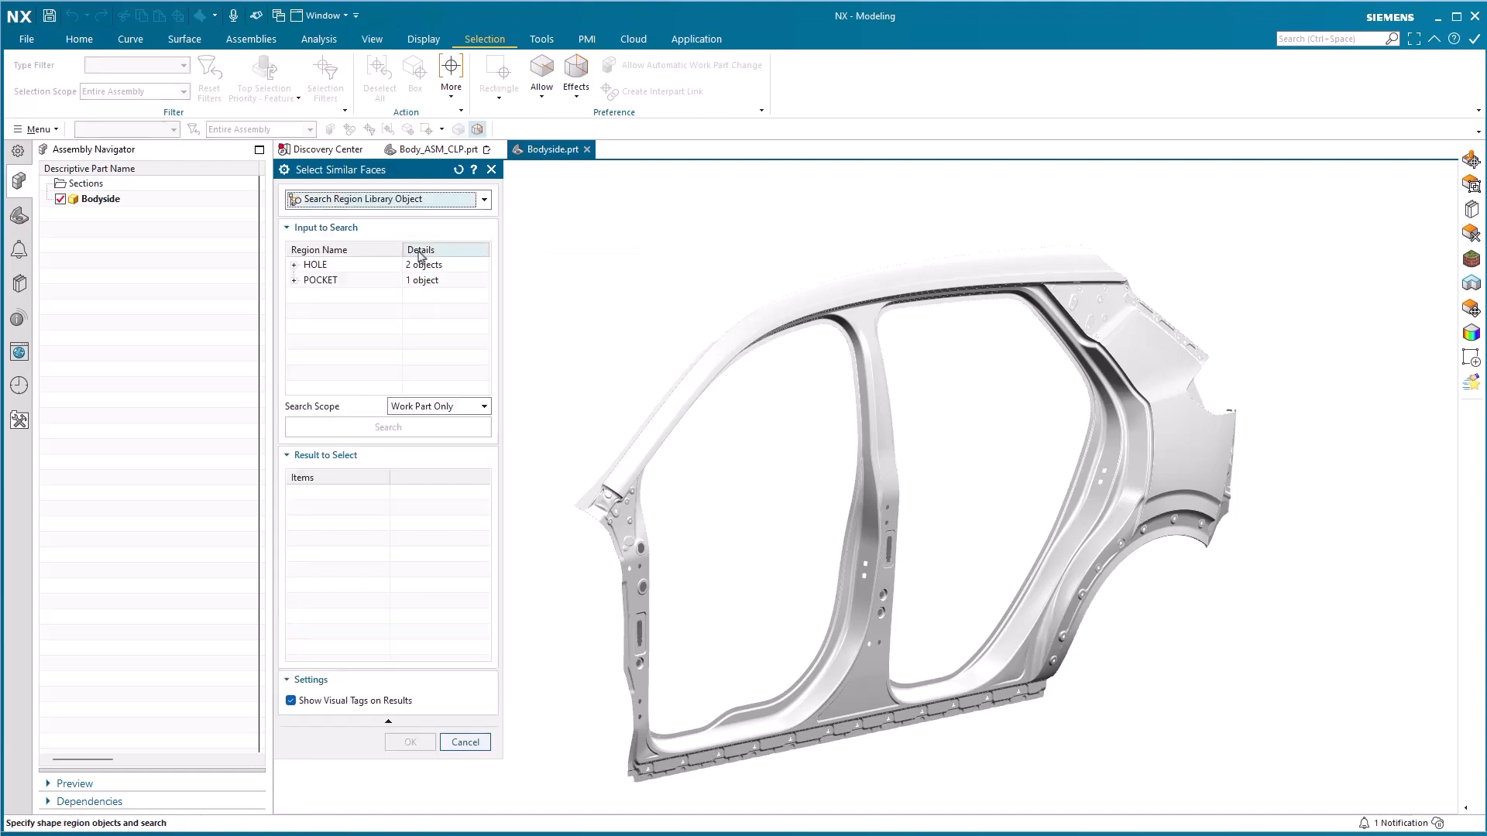
pyautogui.click(294, 265)
pyautogui.click(294, 312)
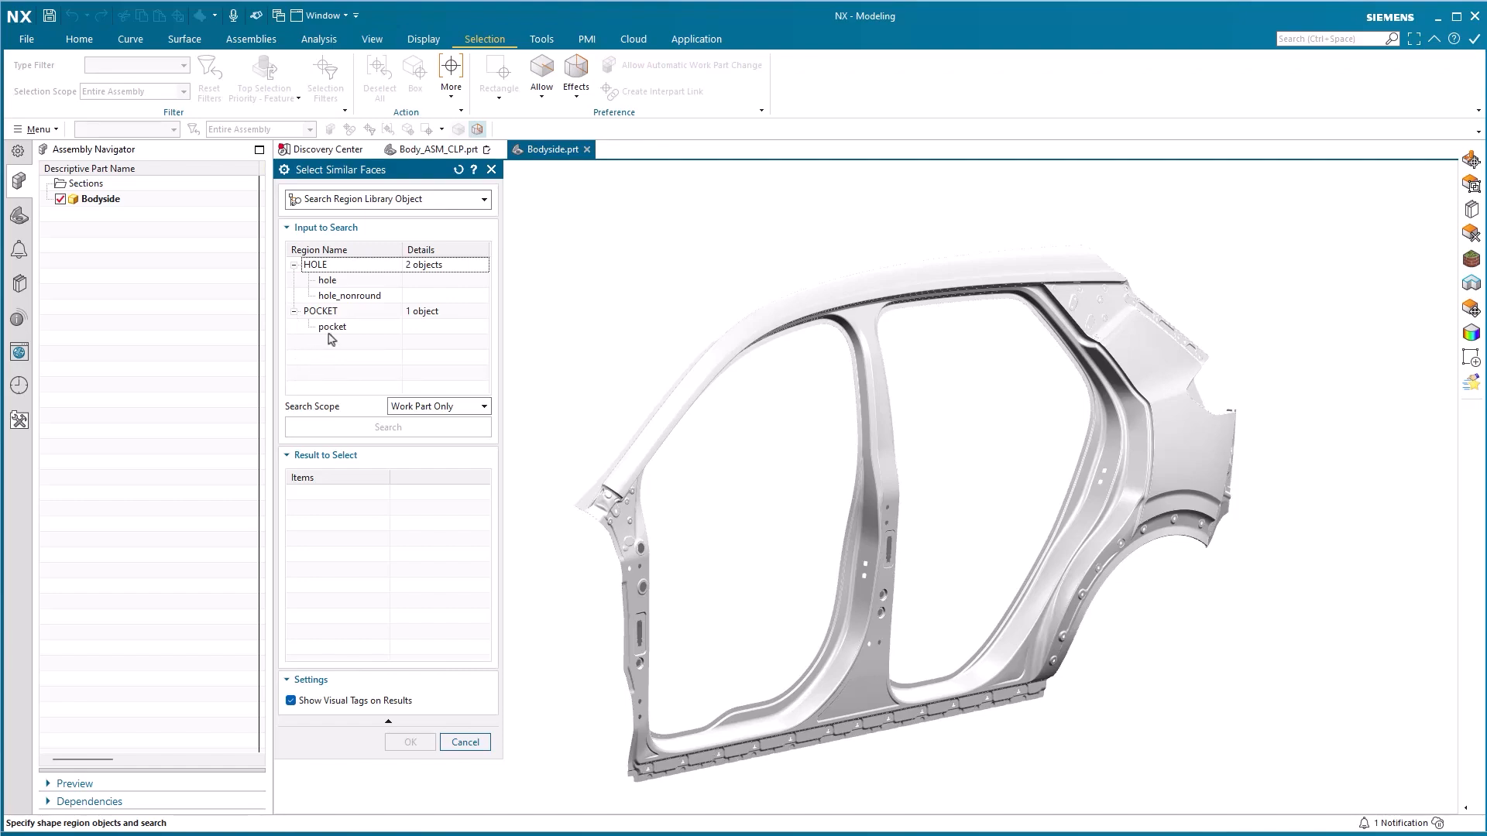
# Step: Change the search method to Search Reuse Region Object, view the available shape region part files, and close without choosing one
pyautogui.click(422, 200)
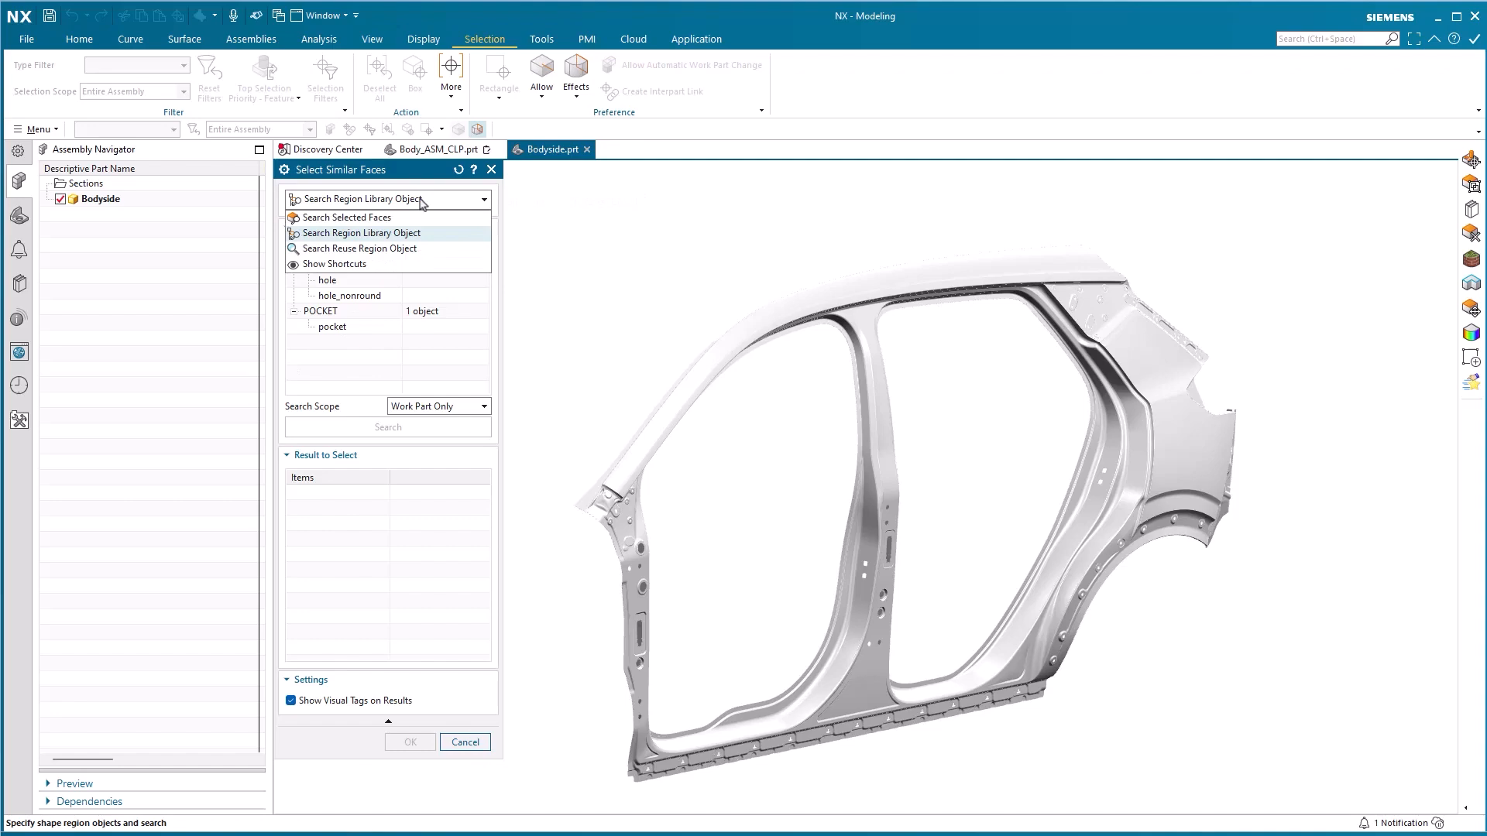
pyautogui.click(402, 249)
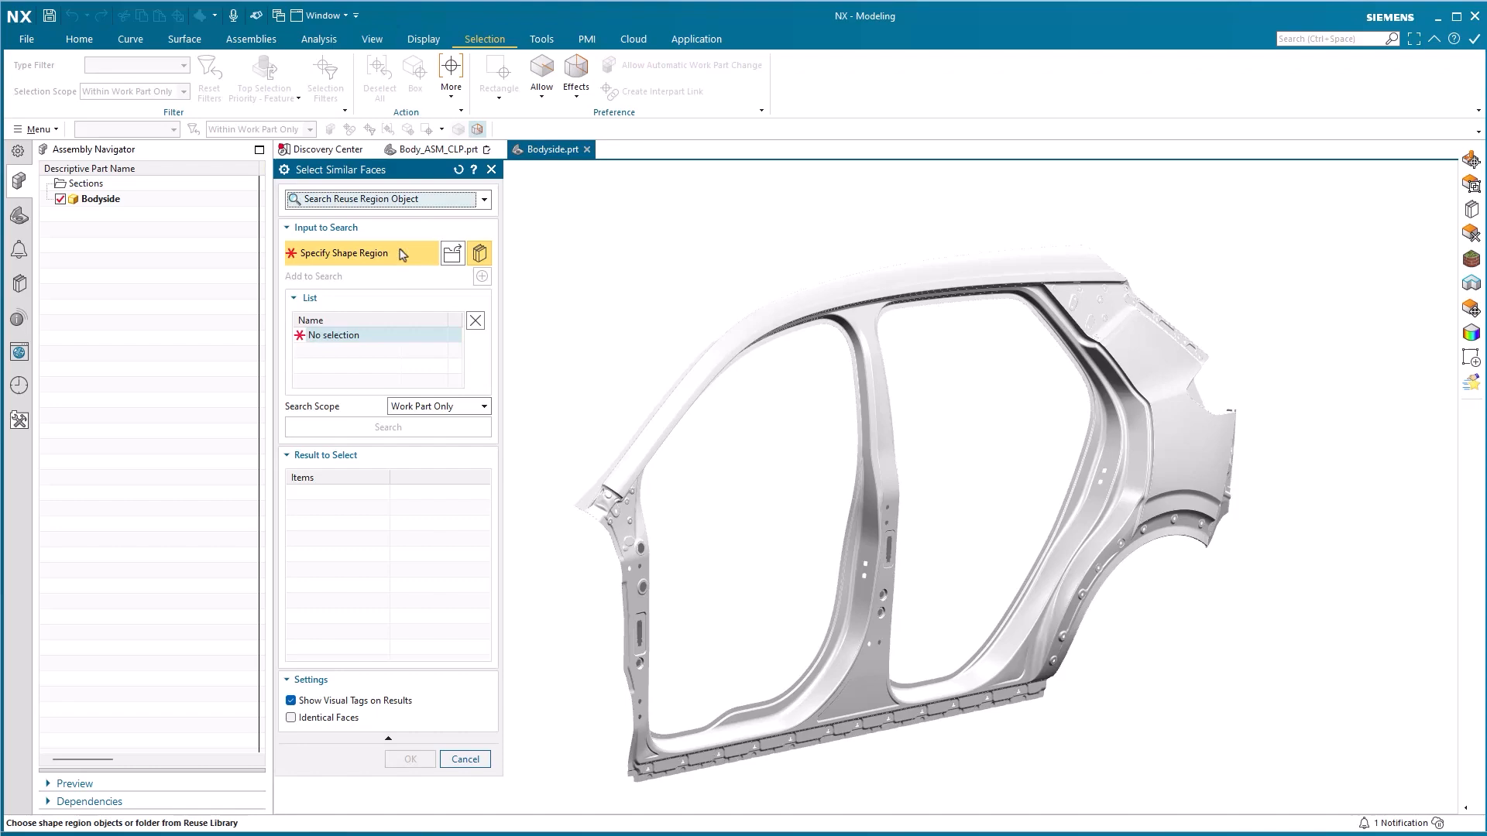
pyautogui.click(450, 259)
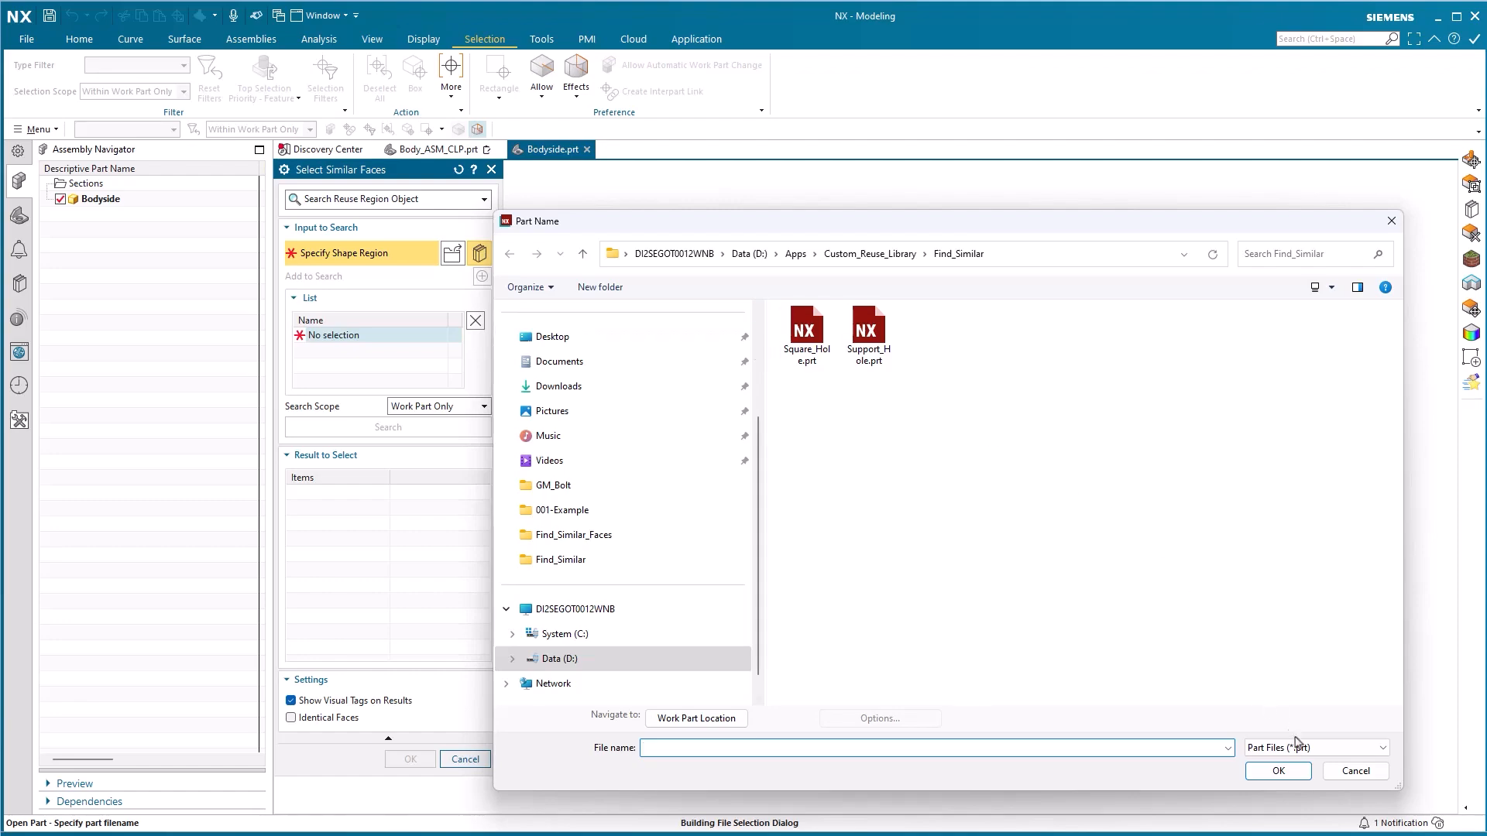
pyautogui.click(1351, 770)
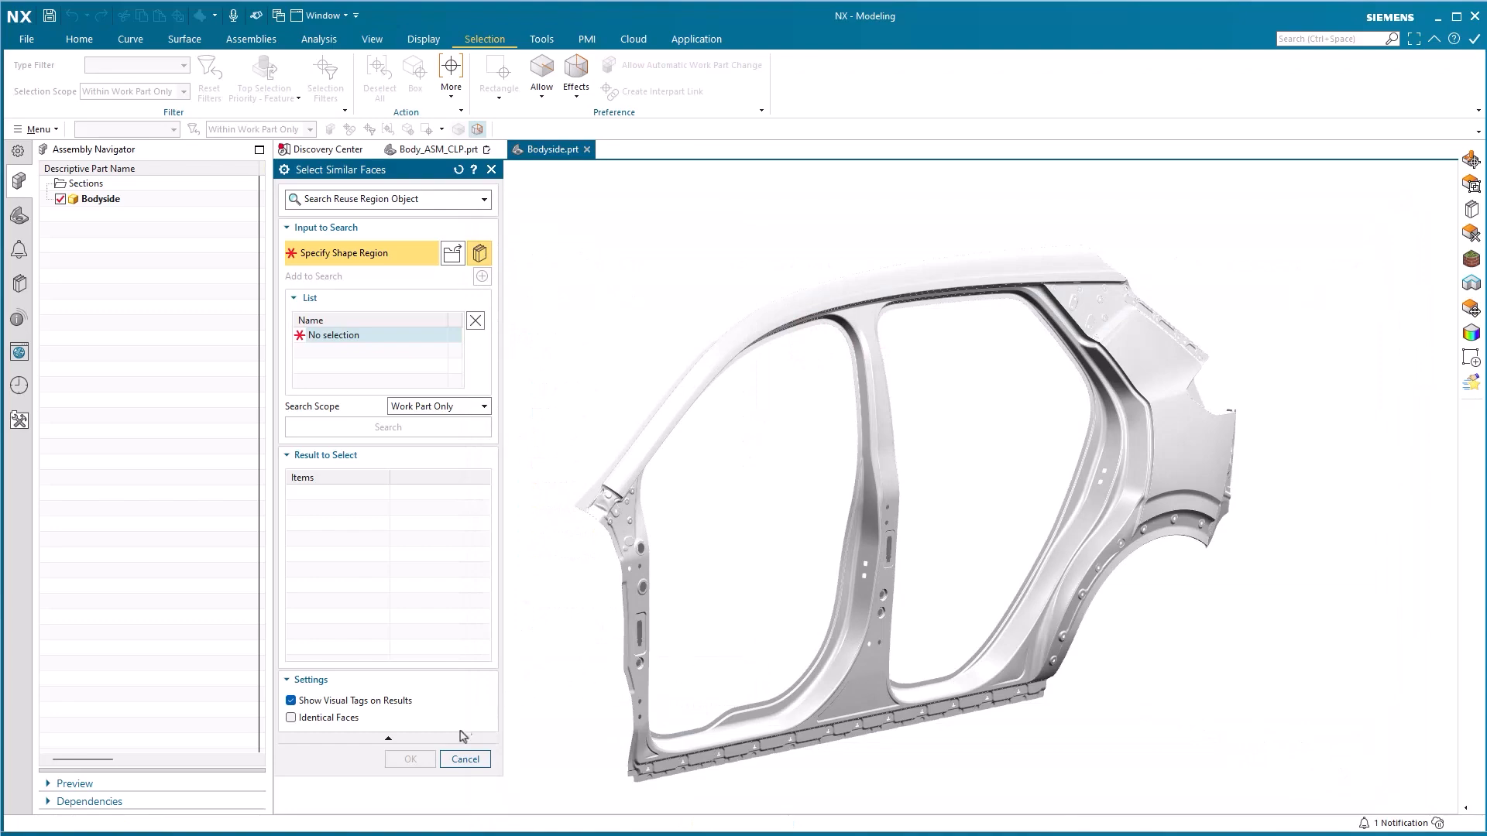
pyautogui.click(463, 760)
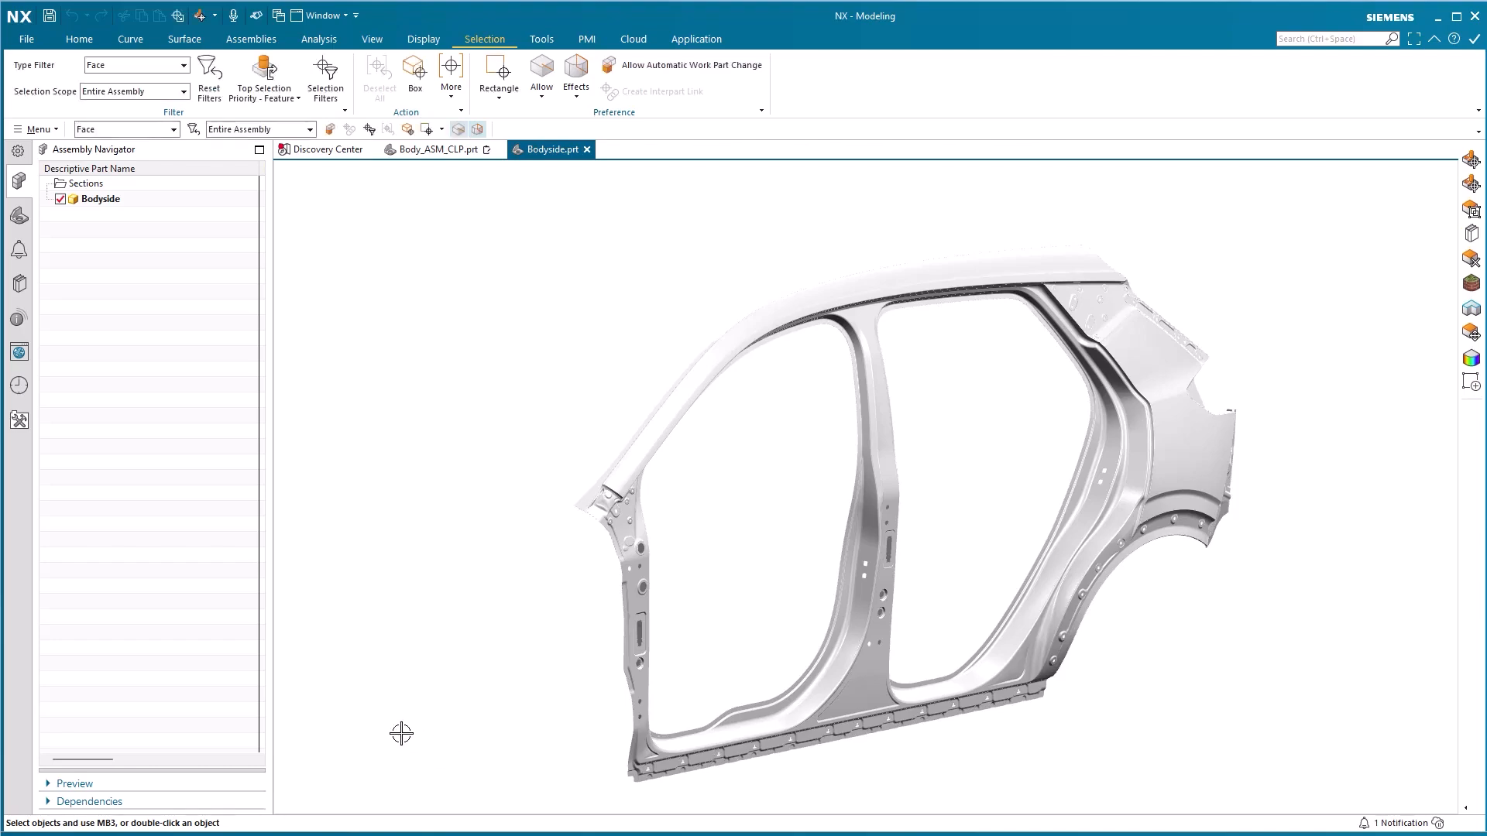
# Step: Examine the Boss shape regions in the Reuse Library, under NX Example Library, Shape Region Library, Molded Part Design
pyautogui.click(20, 284)
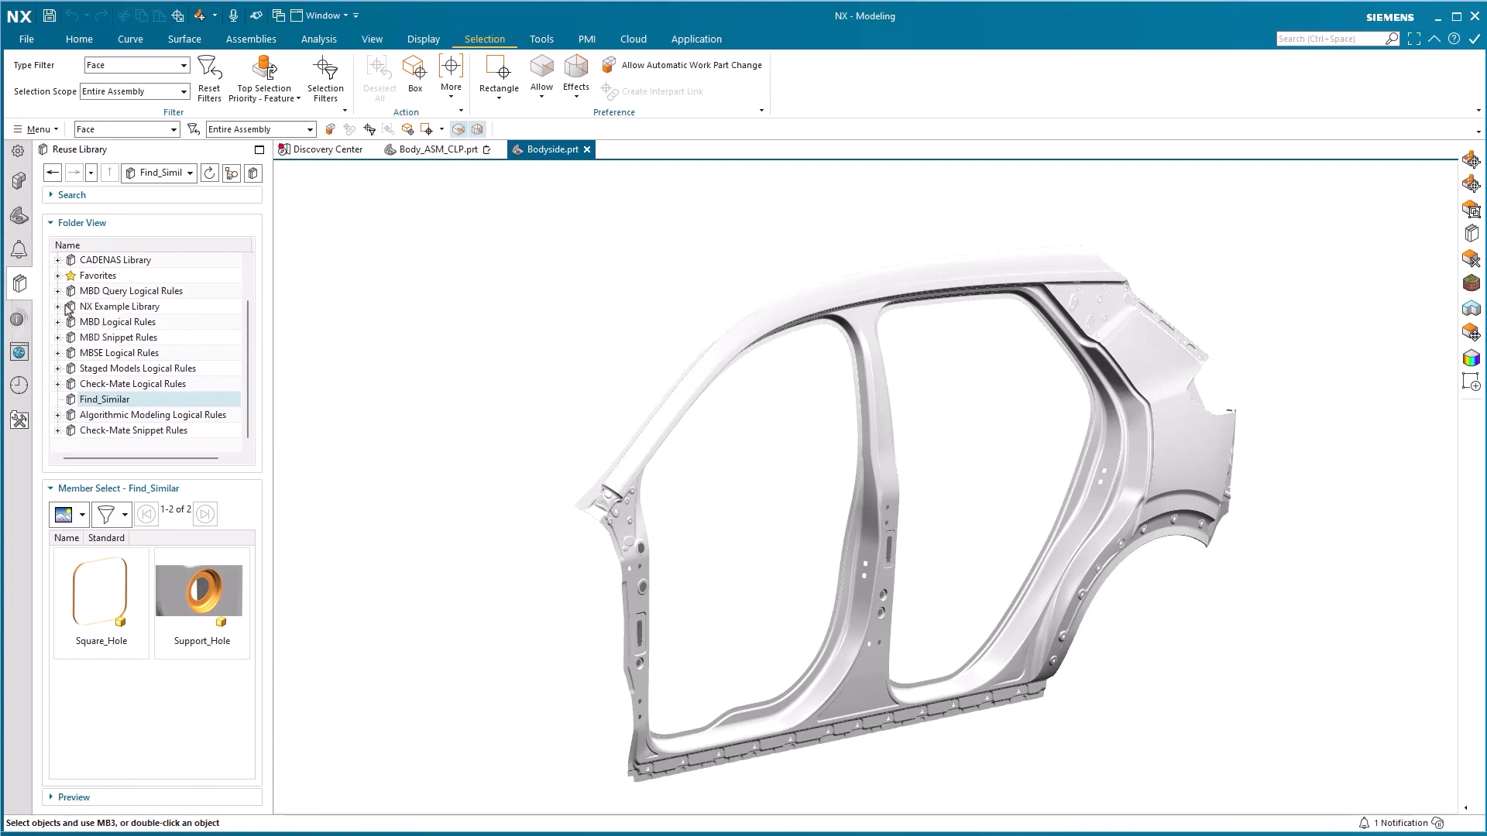
pyautogui.click(58, 306)
pyautogui.click(72, 416)
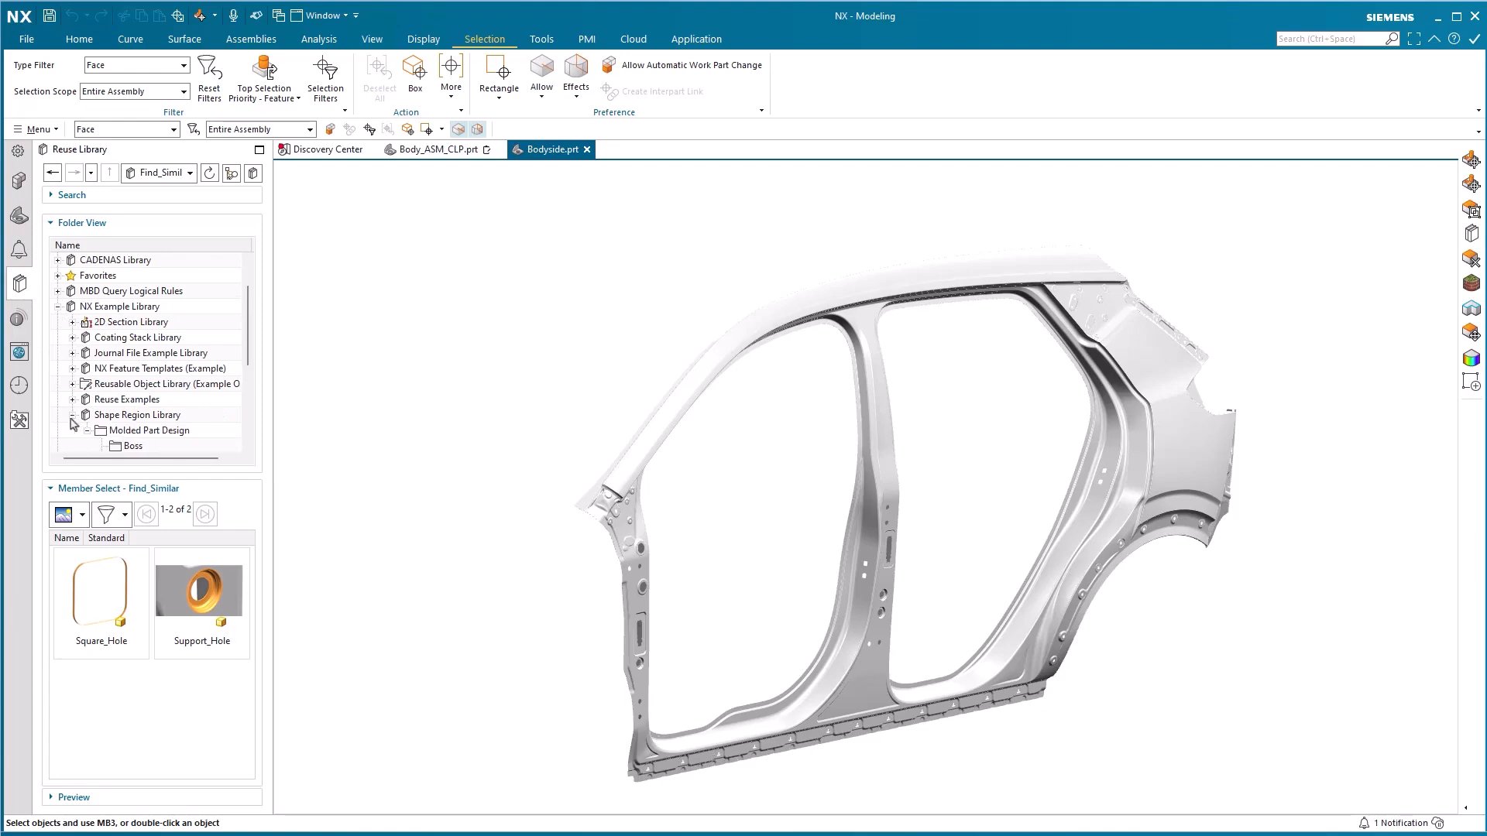
pyautogui.click(126, 447)
pyautogui.scroll(-3, 210, 398)
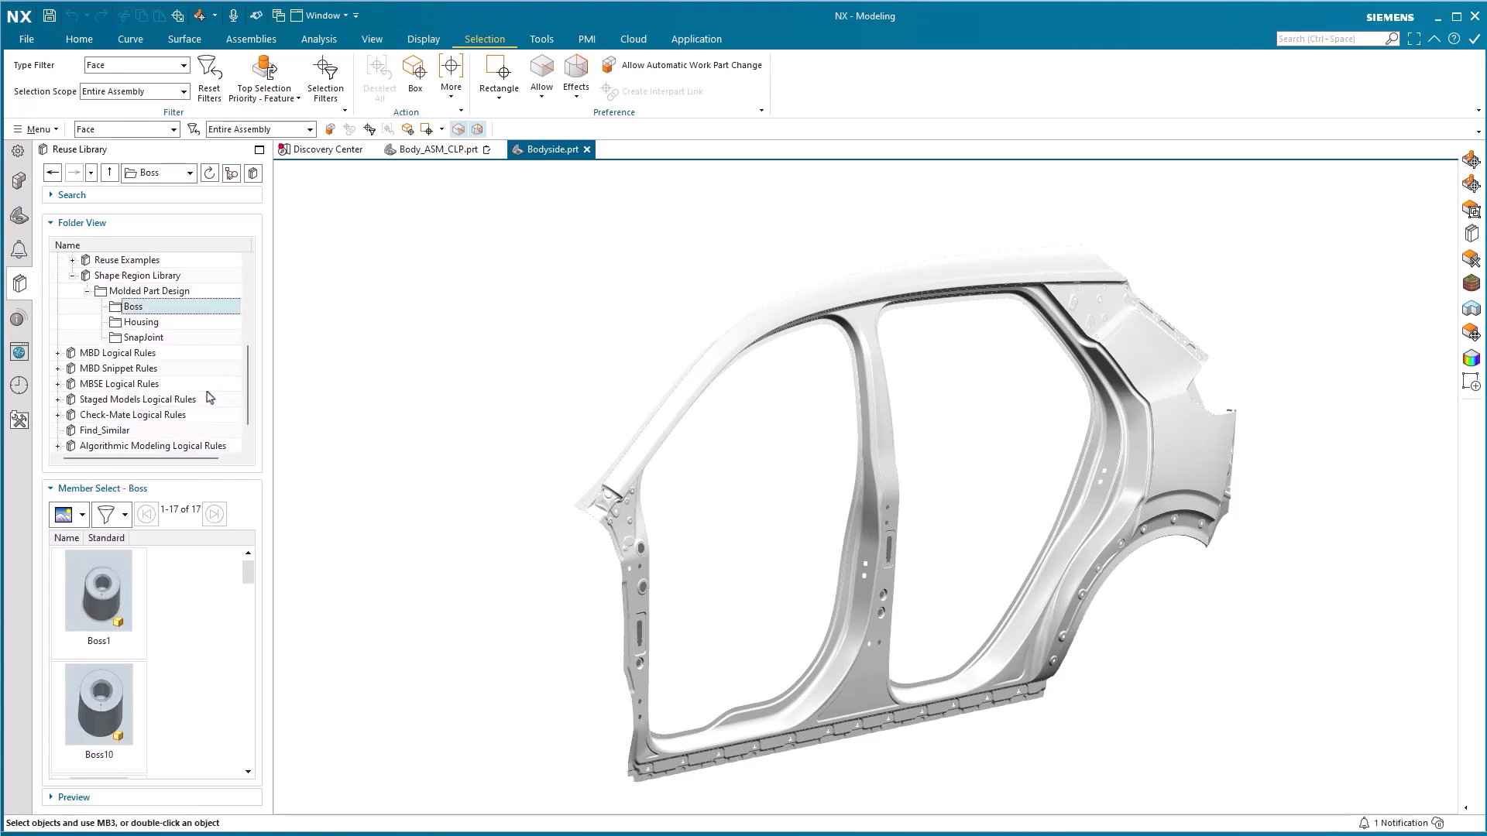
pyautogui.scroll(-2, 187, 629)
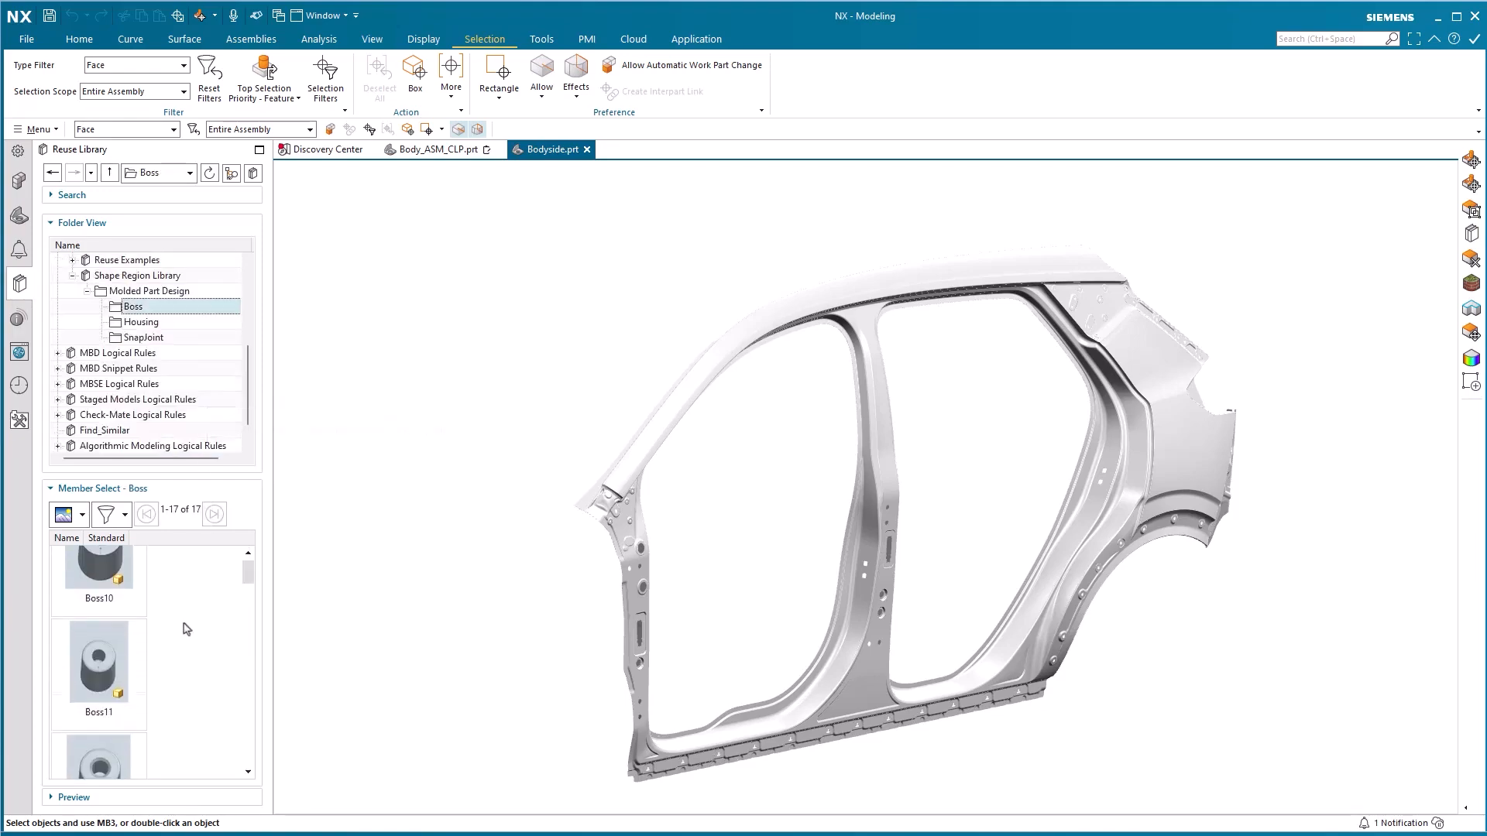
pyautogui.scroll(1, 187, 629)
# Step: Look through the Housing and SnapJoint shape regions, and collapse the Shape Region Library and NX Example Library folders
pyautogui.click(151, 323)
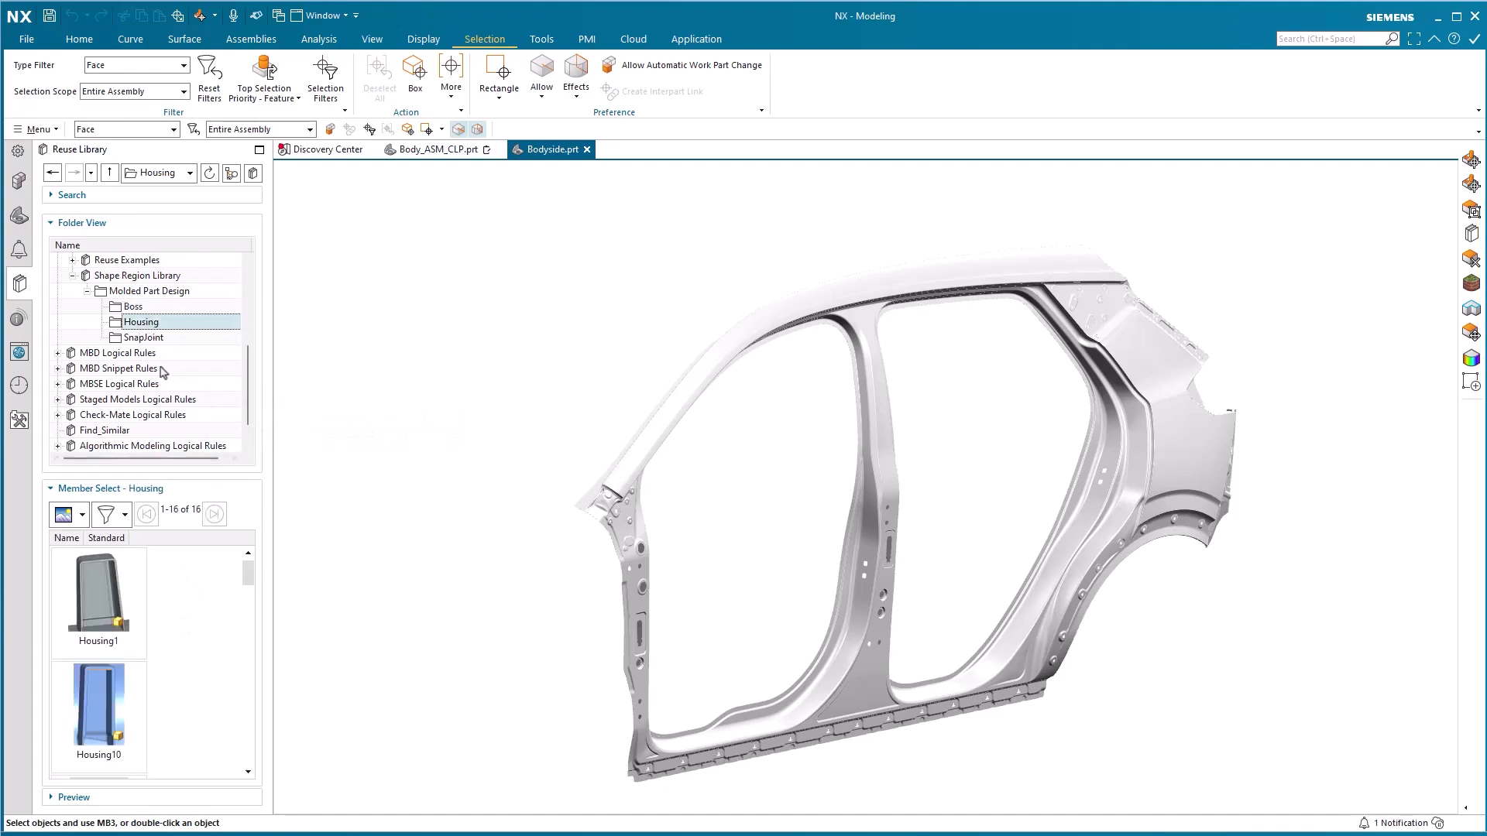
pyautogui.scroll(-7, 183, 620)
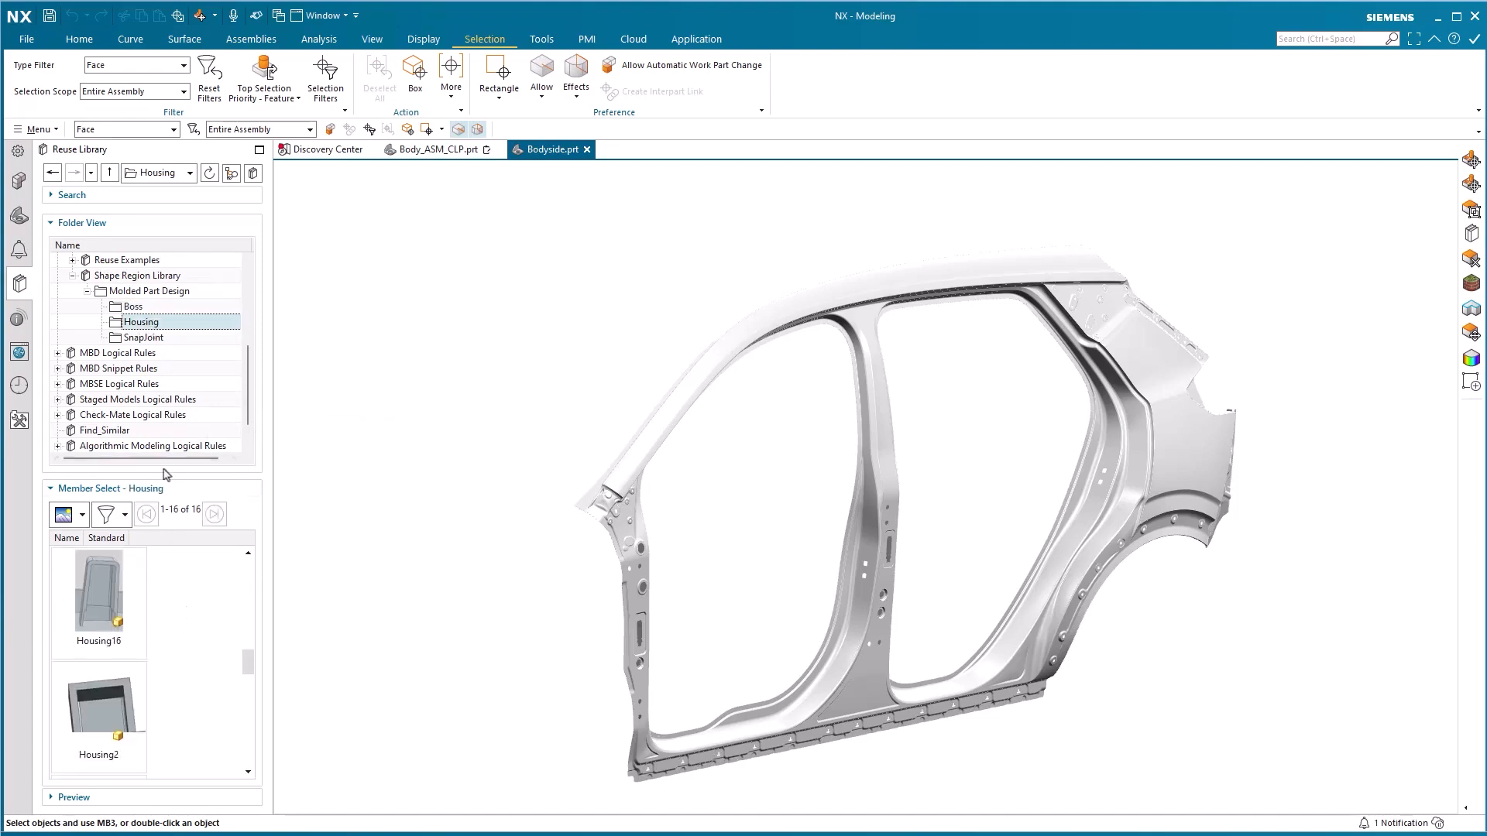
pyautogui.click(155, 339)
pyautogui.scroll(-4, 184, 595)
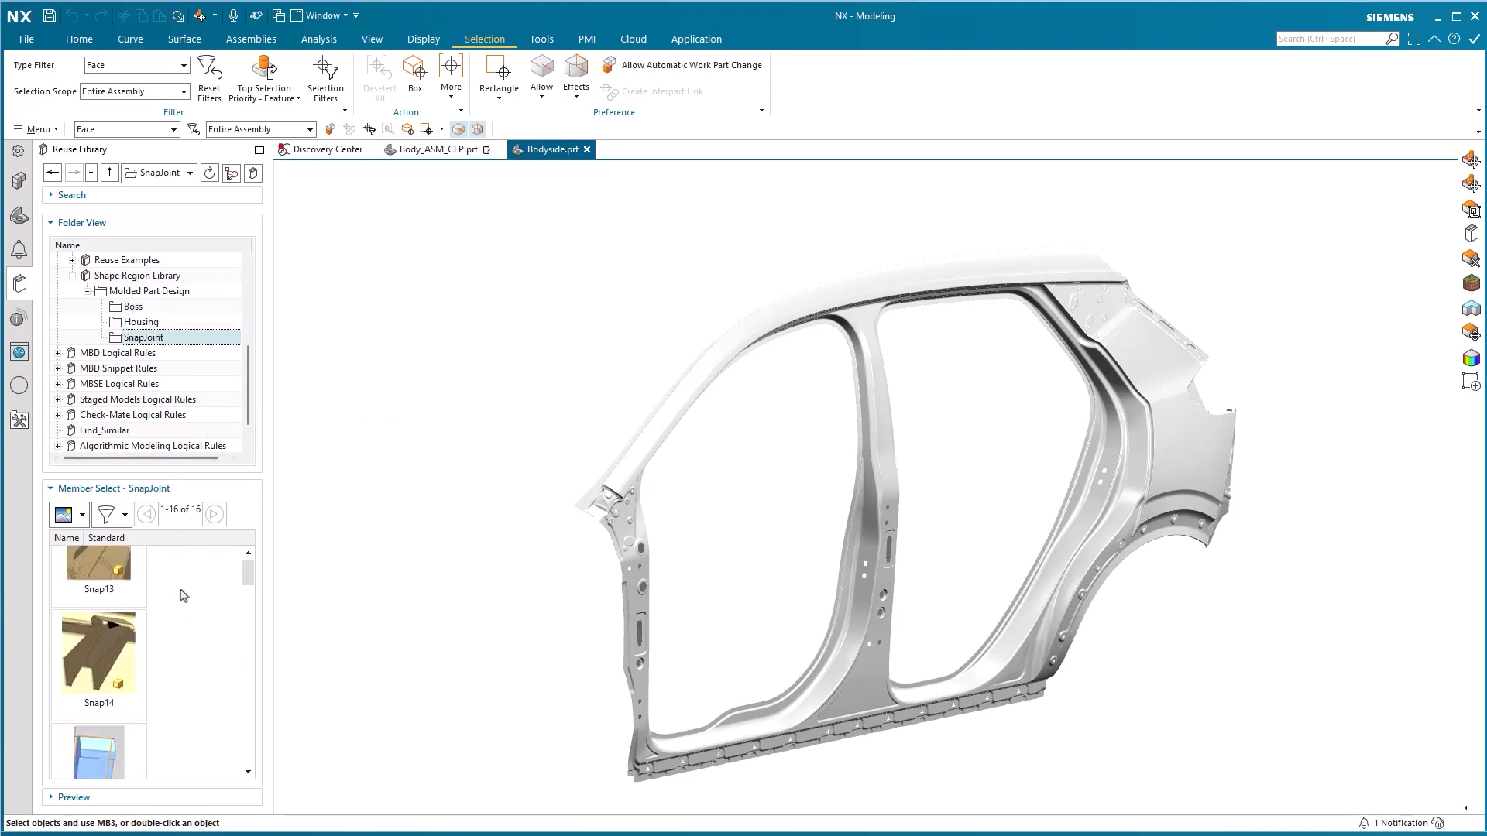
pyautogui.scroll(-1, 183, 595)
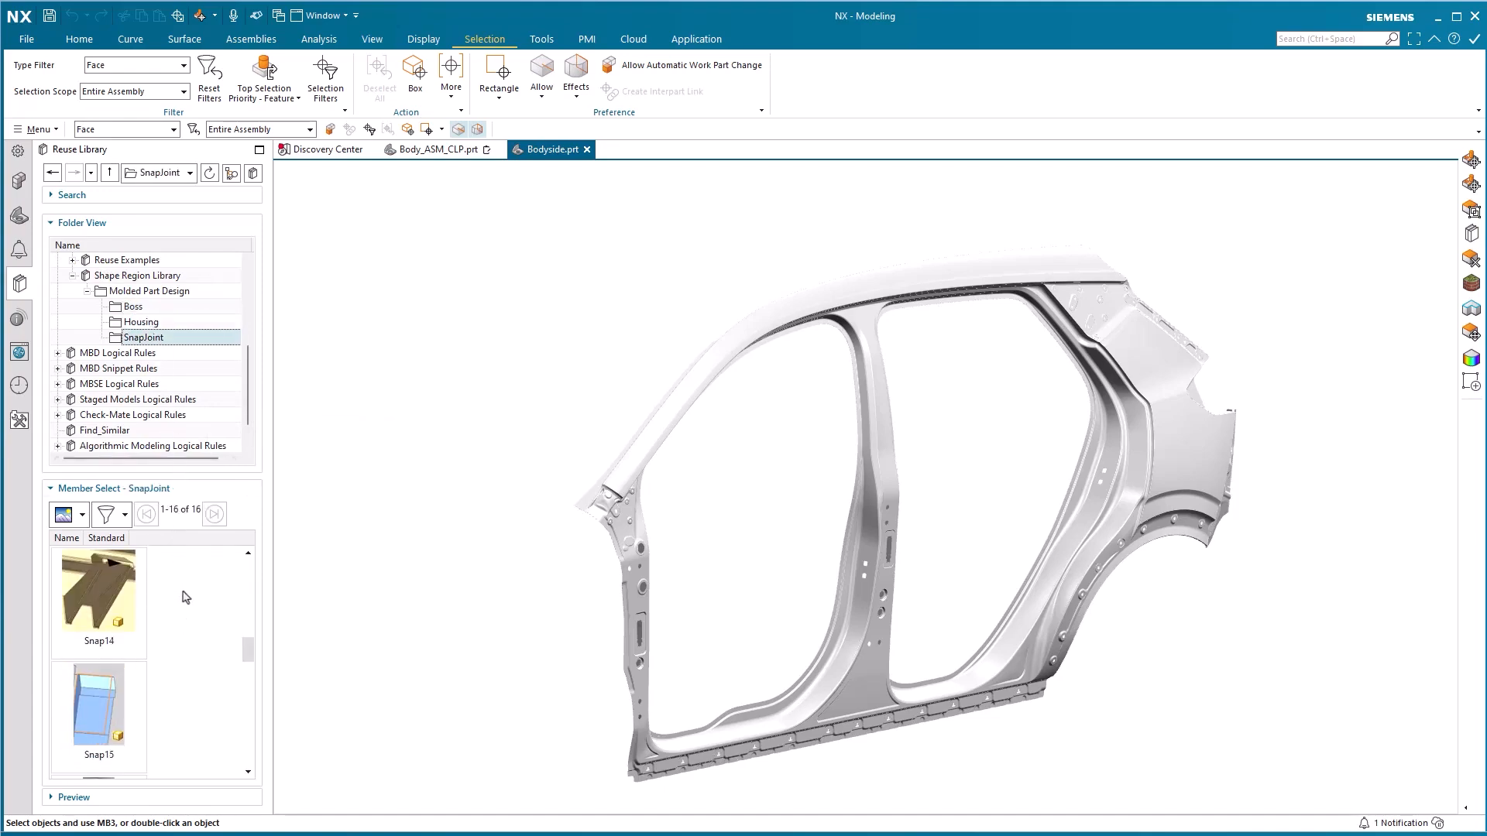
pyautogui.click(73, 277)
pyautogui.scroll(2, 73, 278)
pyautogui.click(58, 292)
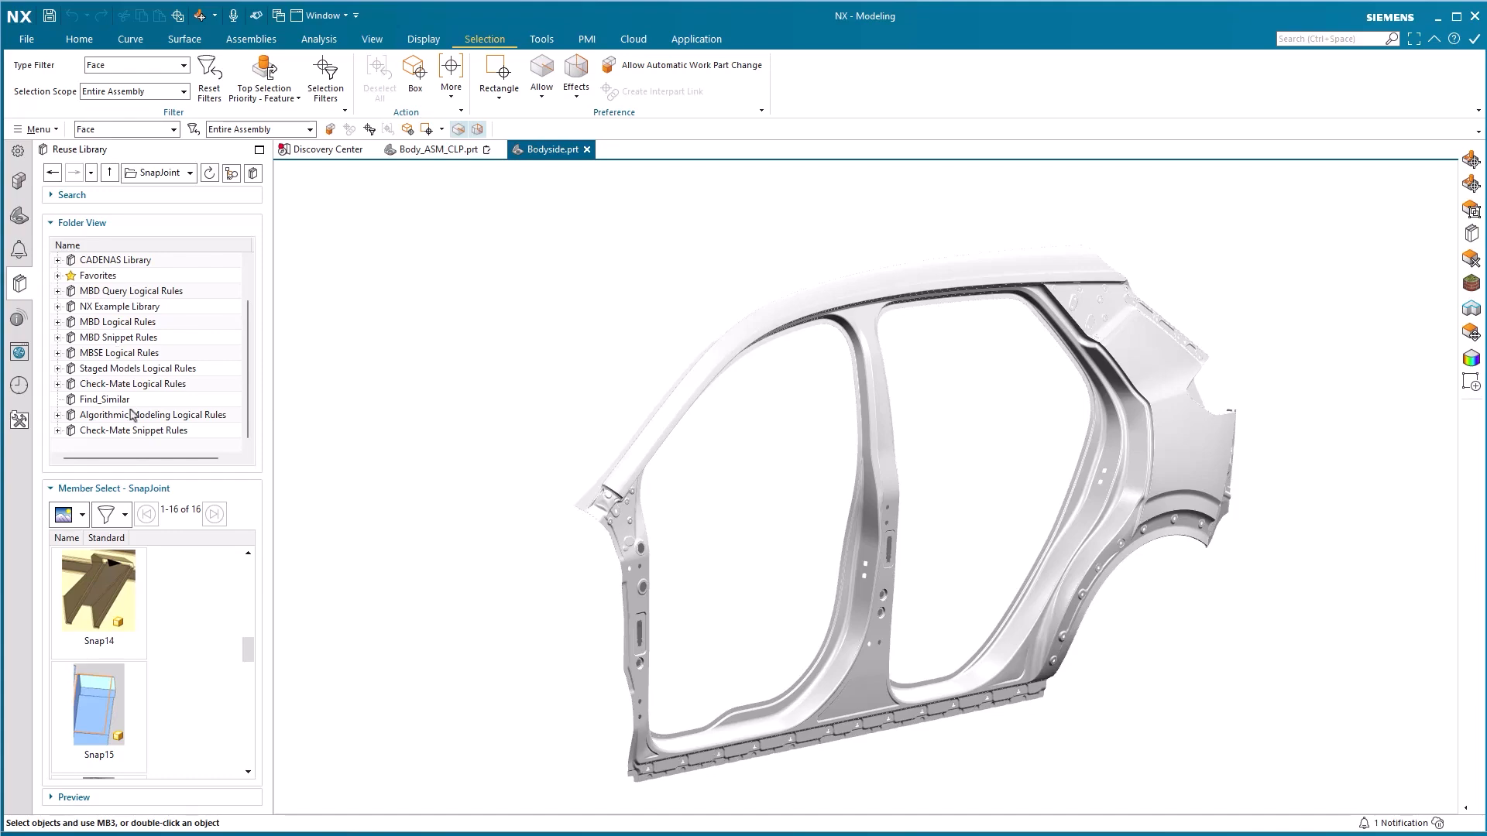
# Step: Search the work part for faces similar to Square_Hole from the Find_Similar library and accept all matches into the selection
pyautogui.click(76, 401)
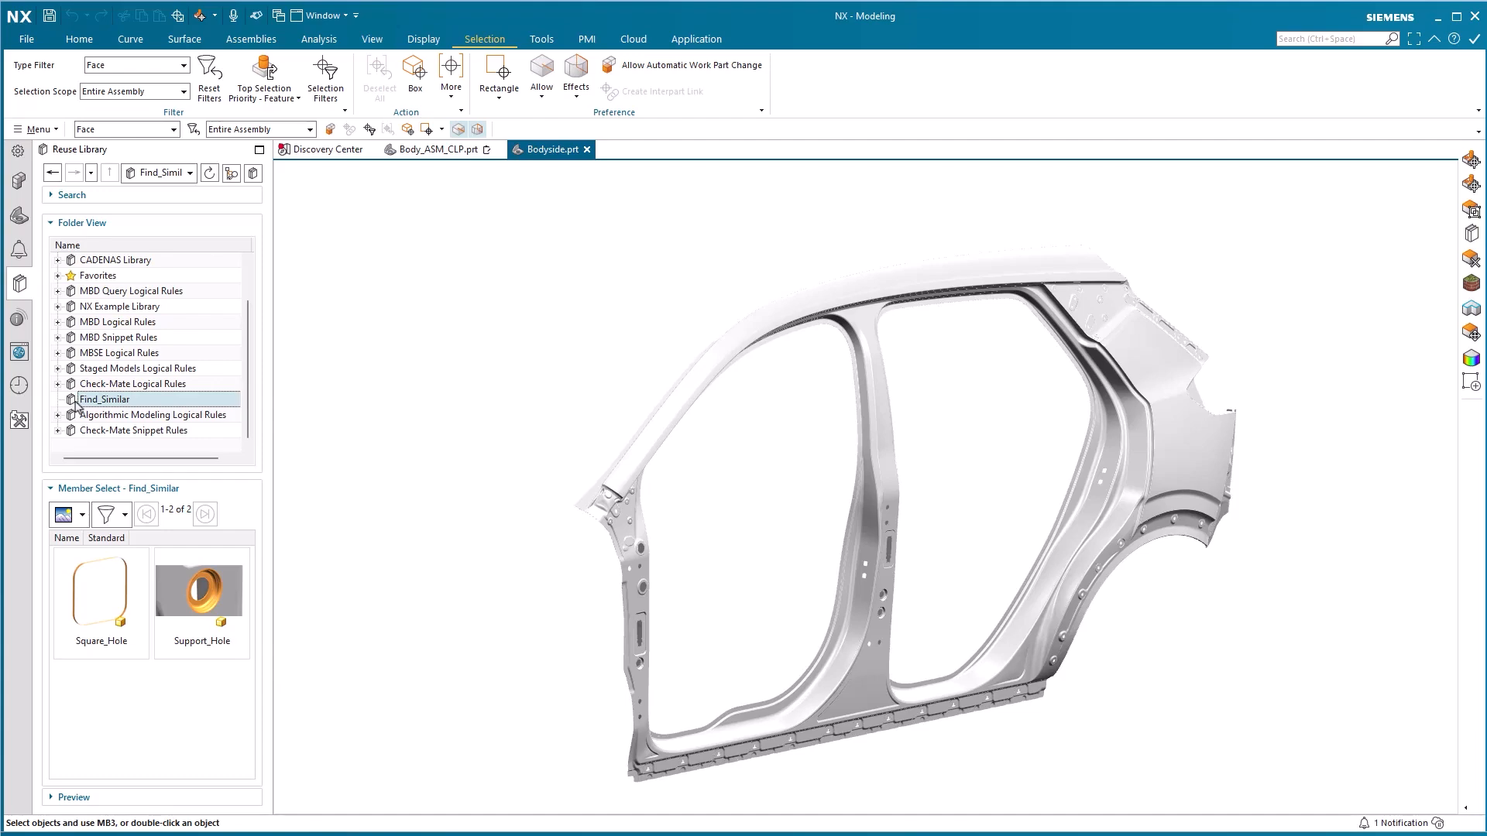
pyautogui.rightClick(101, 597)
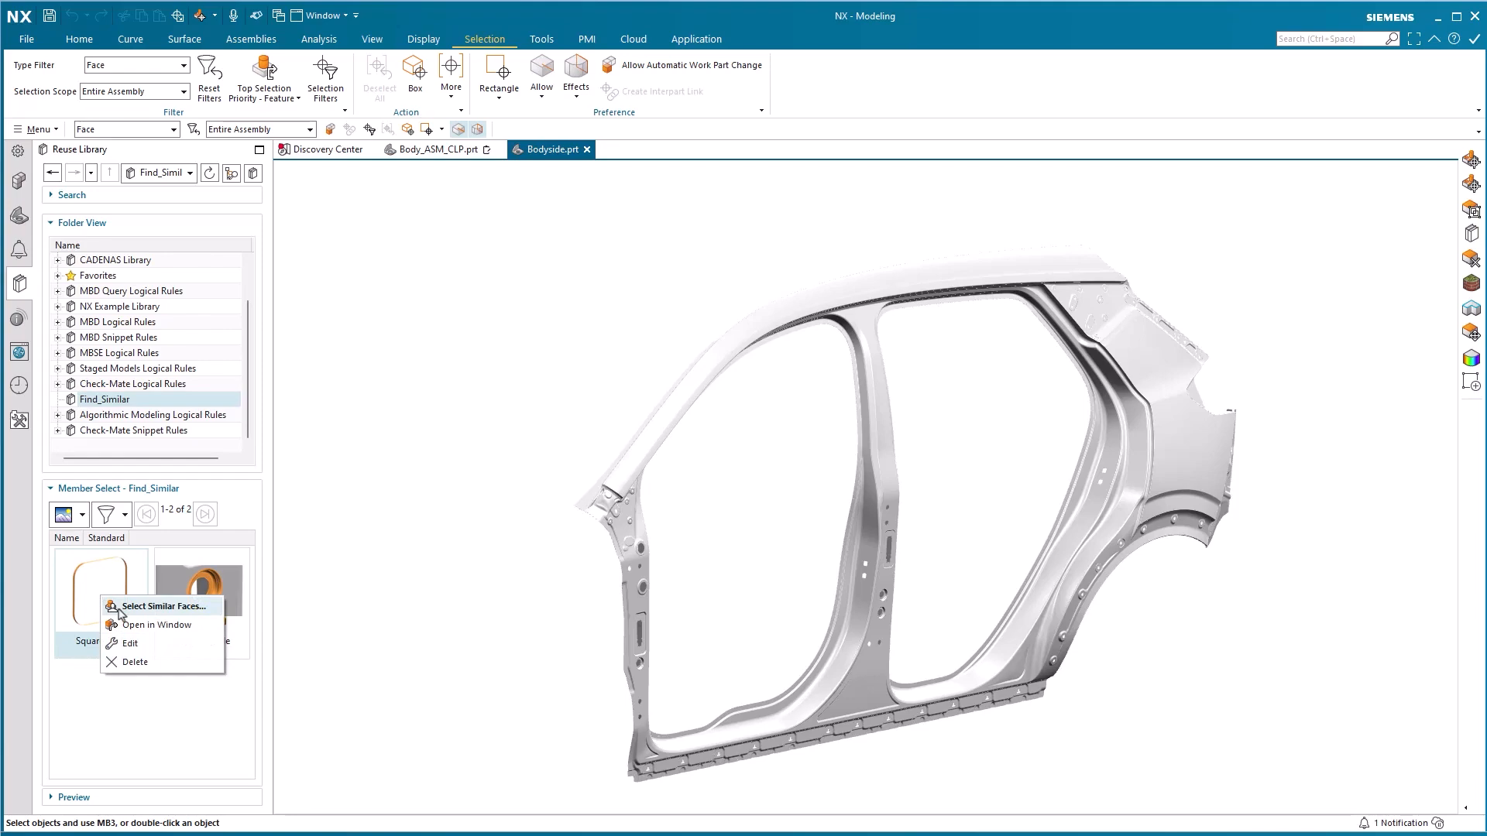
pyautogui.click(121, 606)
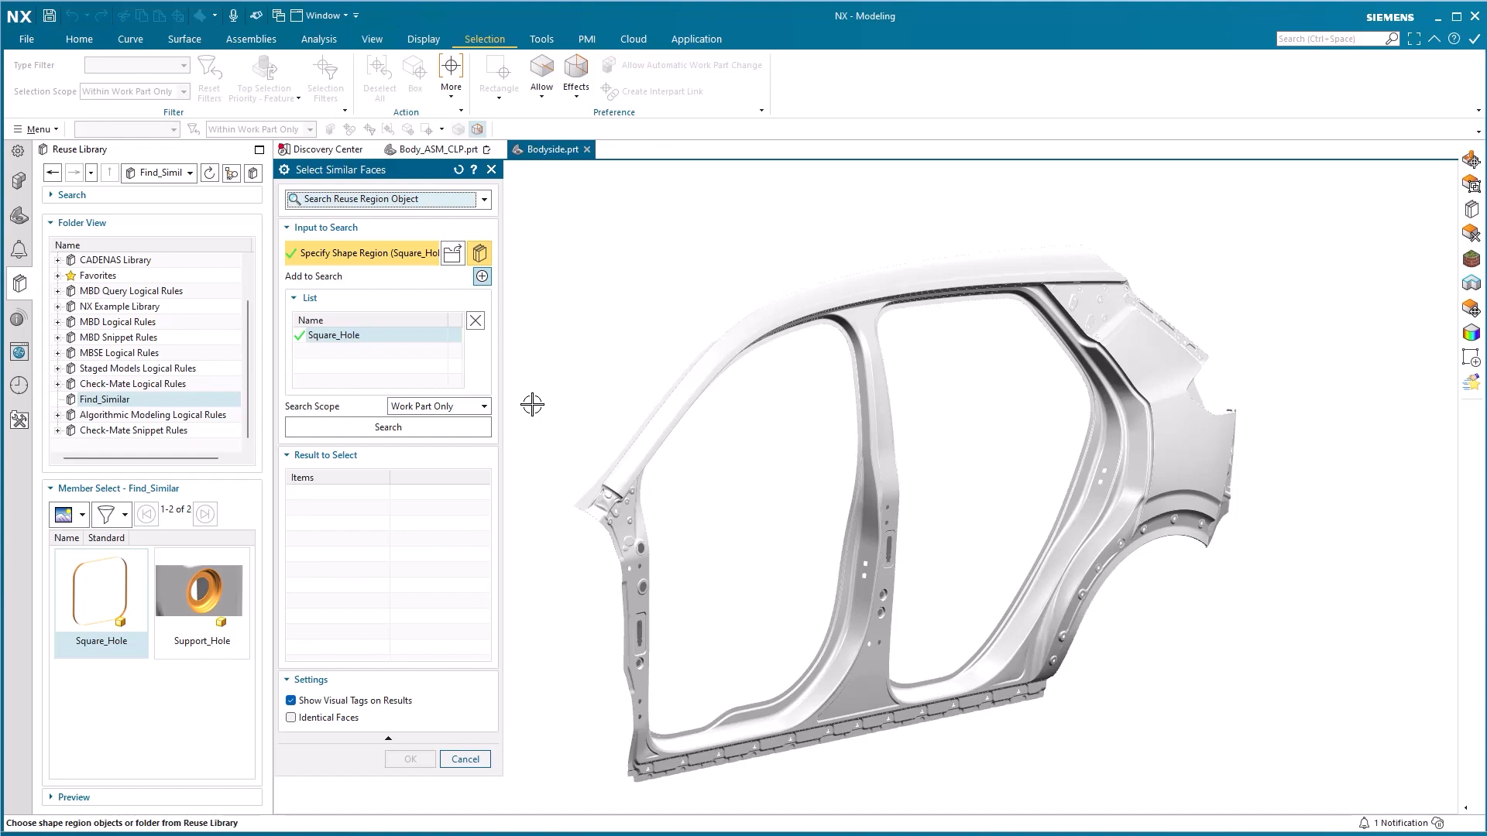
pyautogui.click(388, 430)
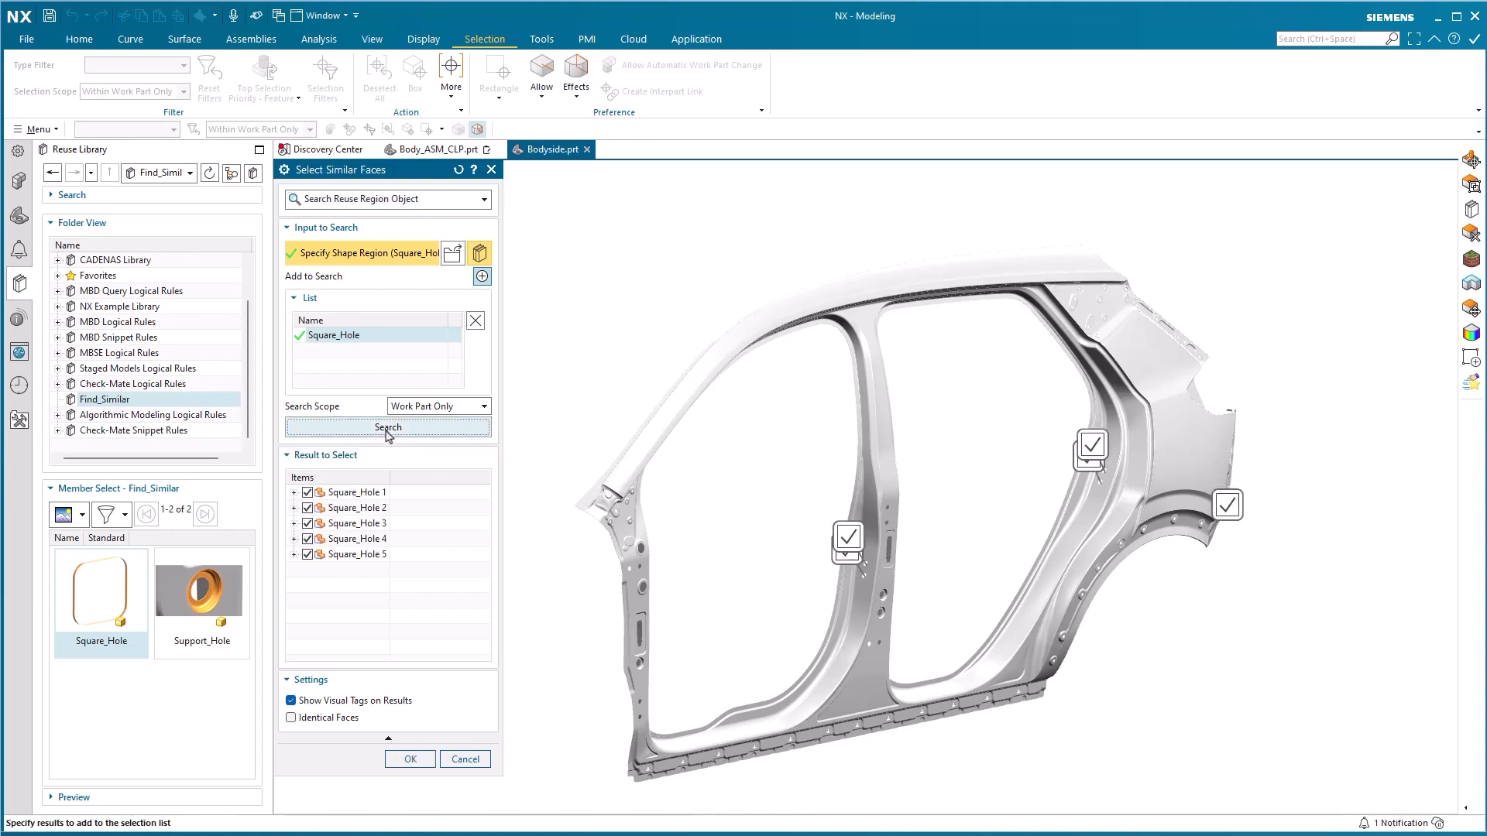
pyautogui.click(409, 759)
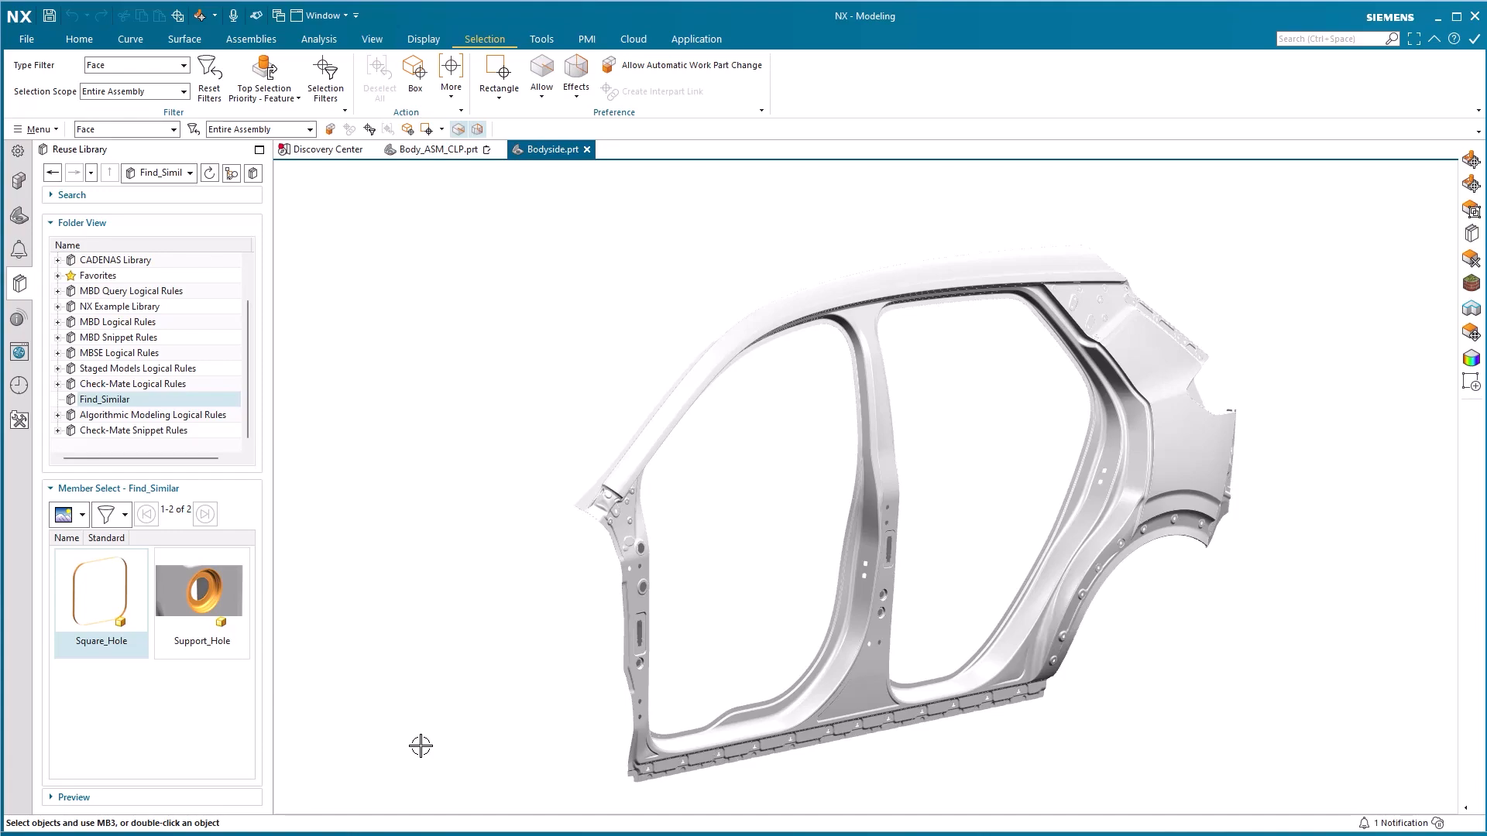